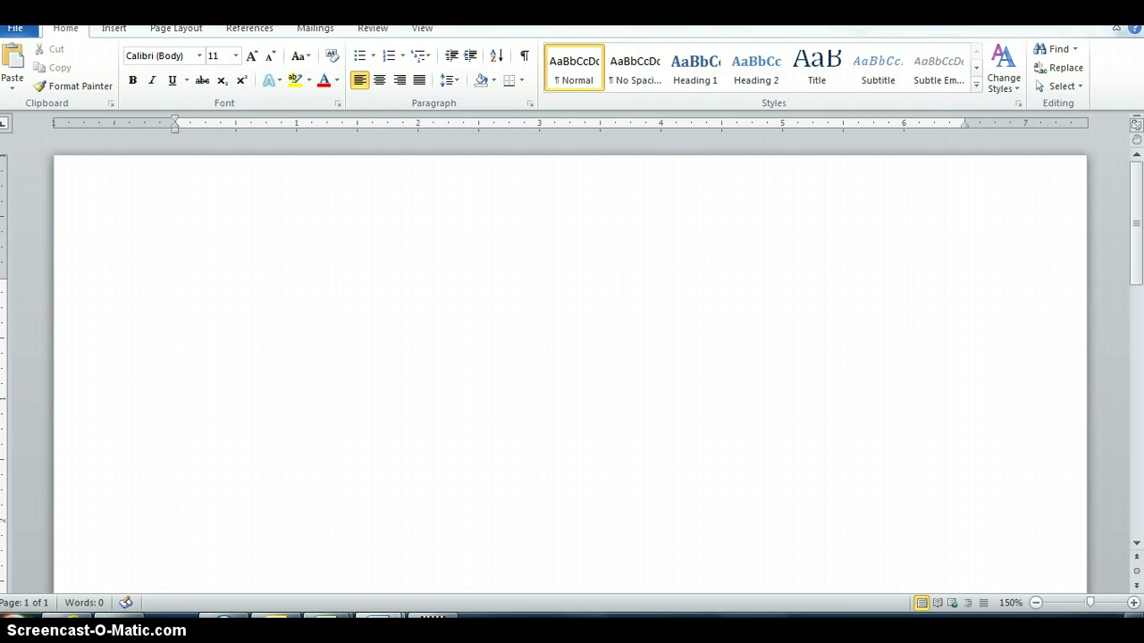
{"action": "left_click", "coordinate": [399, 85]}
{"action": "left_click", "coordinate": [360, 81]}
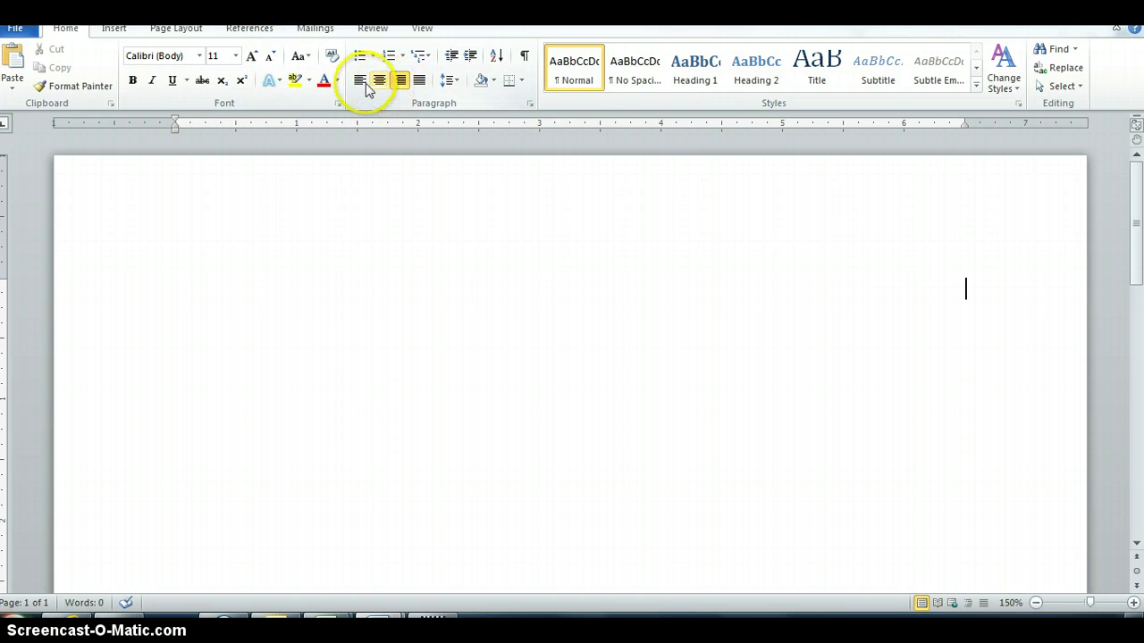
{"action": "left_click", "coordinate": [192, 317]}
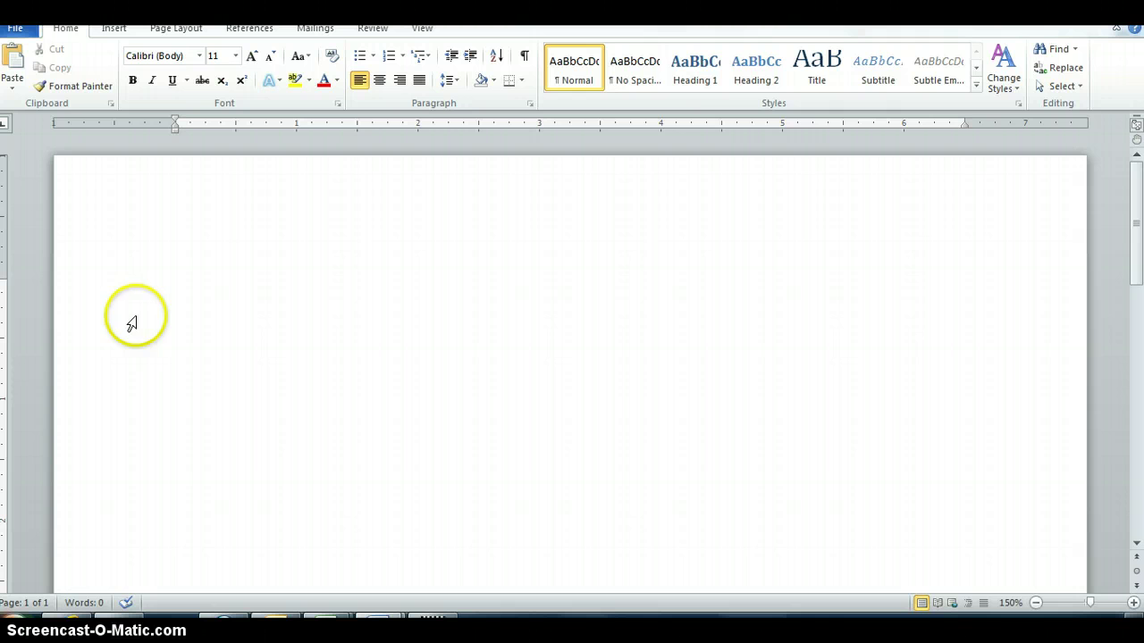
{"action": "type", "text": "knlkn"}
{"action": "double_click", "coordinate": [178, 300]}
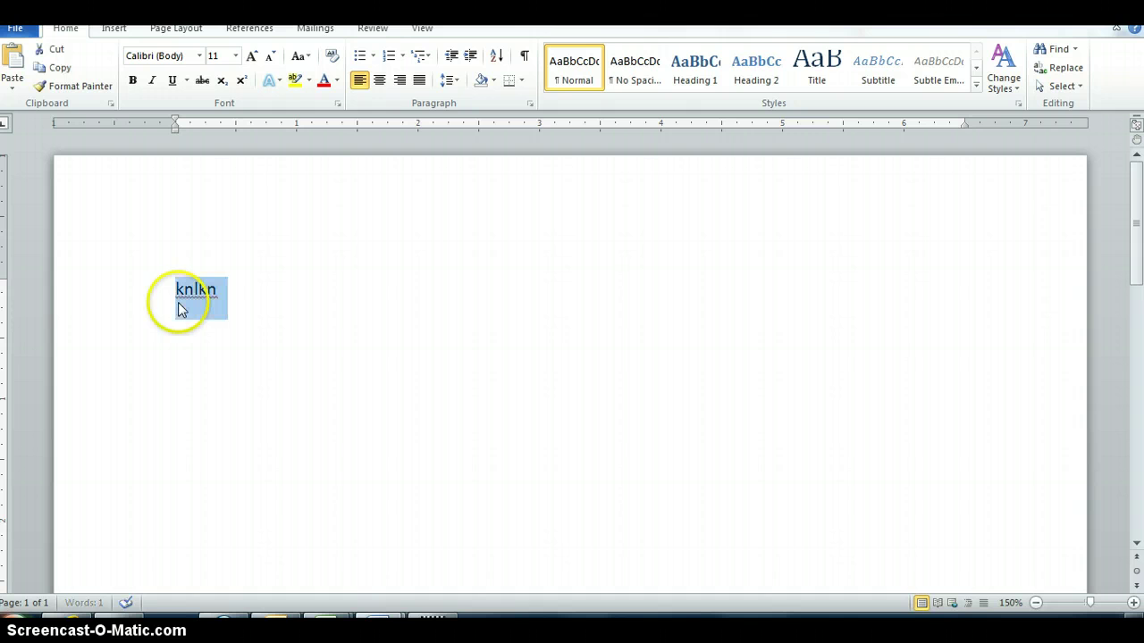
{"action": "key", "text": "BackSpace"}
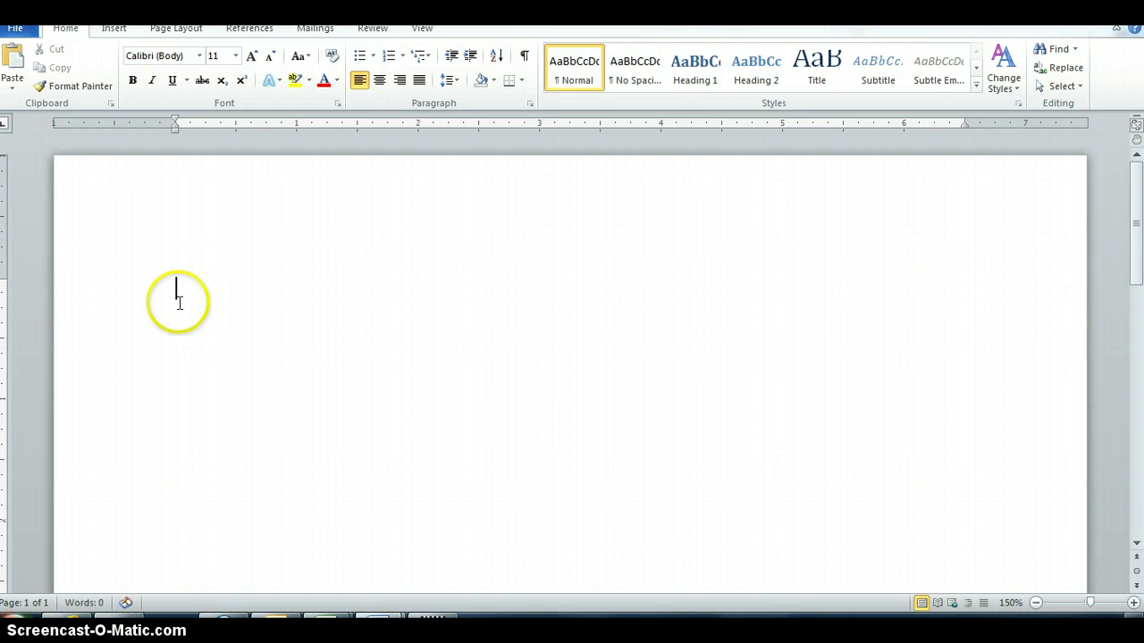
Create a right-aligned heading with the student's full name, "Tech 4" and "April 24, 2013" on separate lines.
{"action": "left_click", "coordinate": [399, 82]}
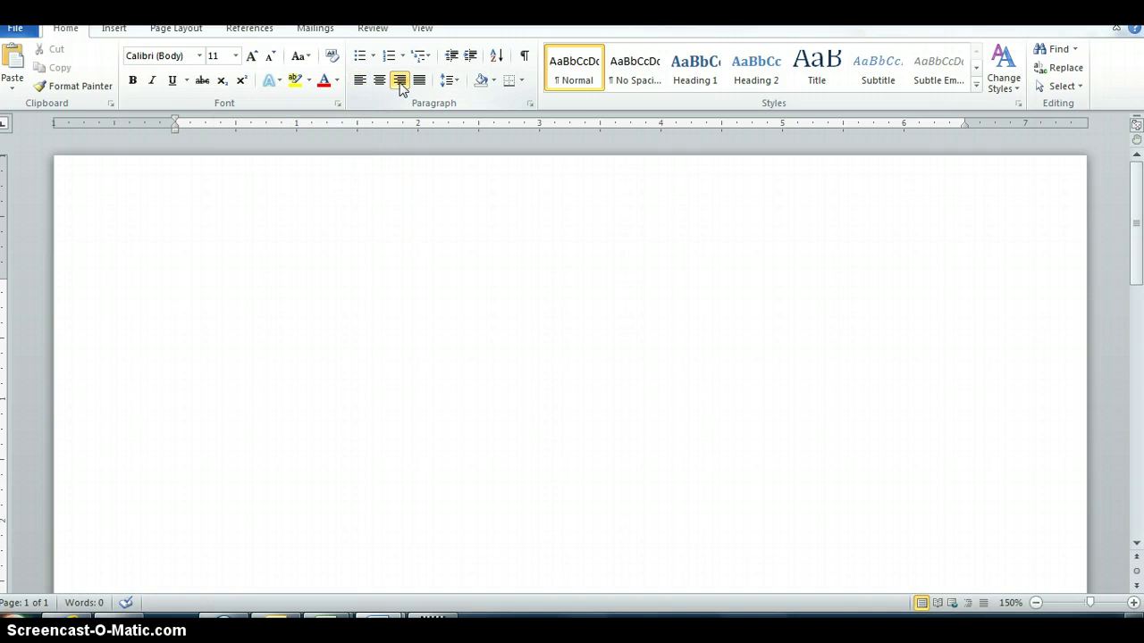
{"action": "type", "text": "Louise De M"}
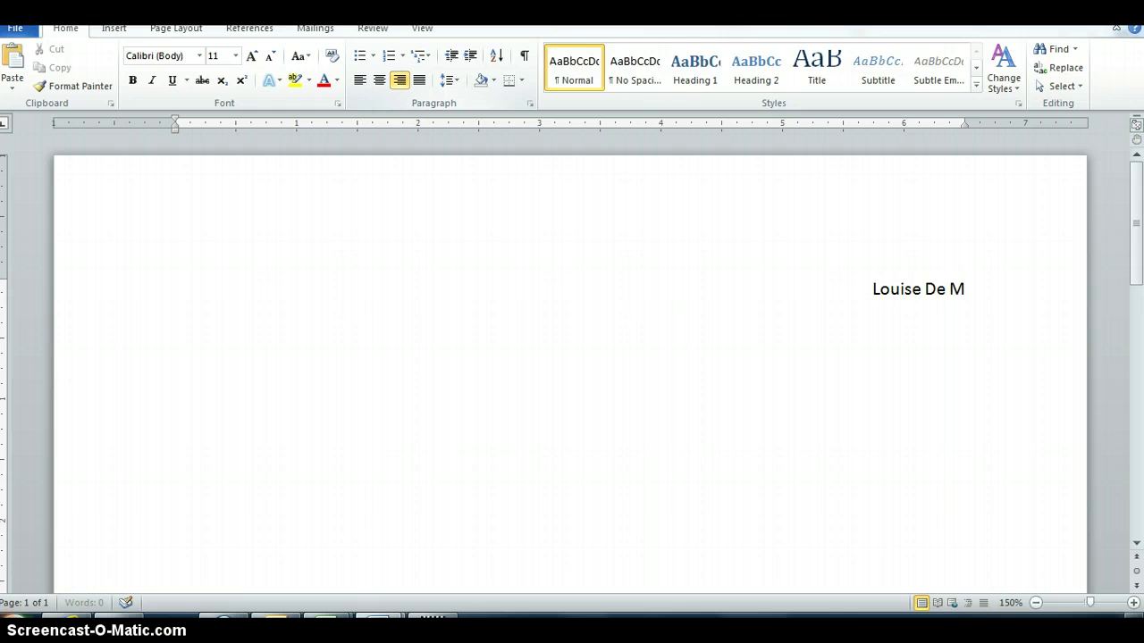
{"action": "type", "text": "arillac"}
{"action": "key", "text": "Return"}
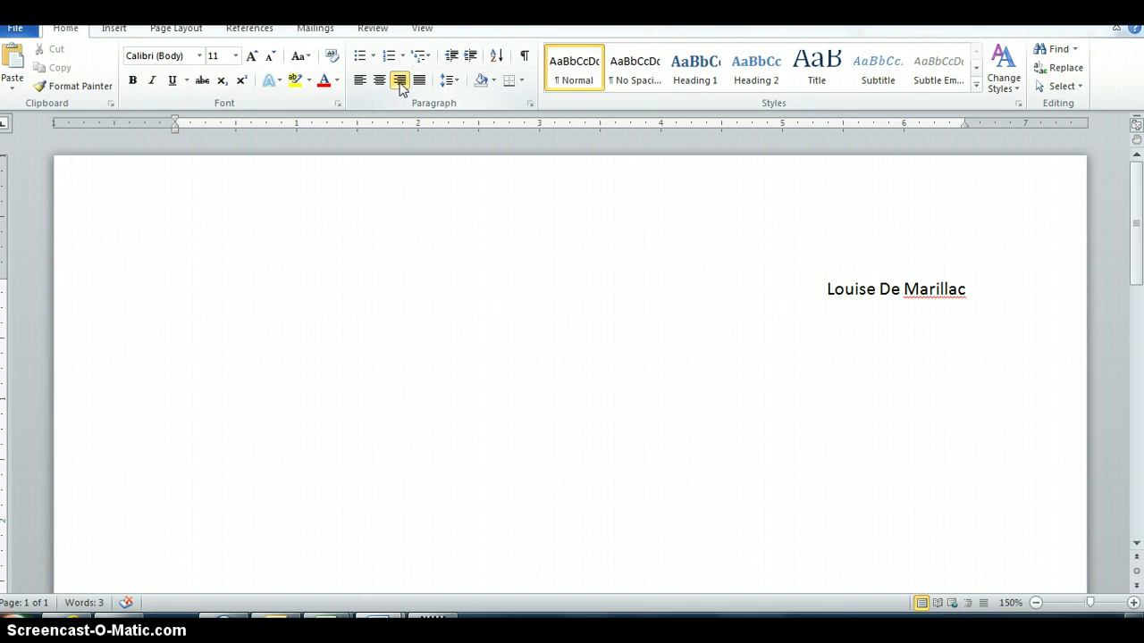
{"action": "type", "text": "Tech 4"}
{"action": "key", "text": "Return"}
{"action": "type", "text": "April "}
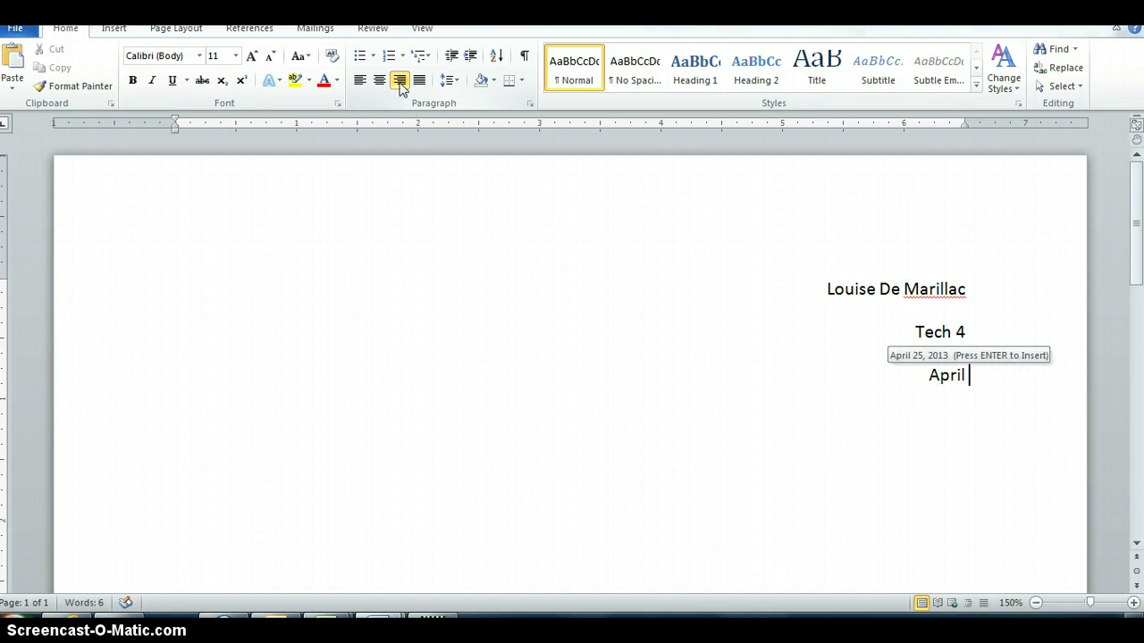
{"action": "type", "text": "24, 2013"}
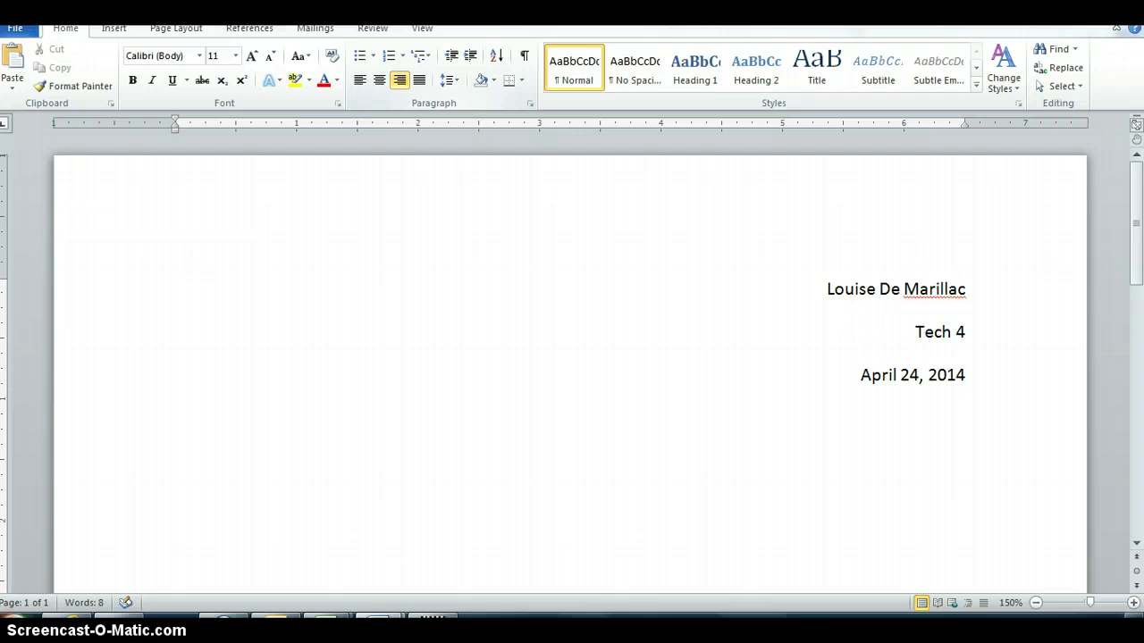
{"action": "key", "text": "Return"}
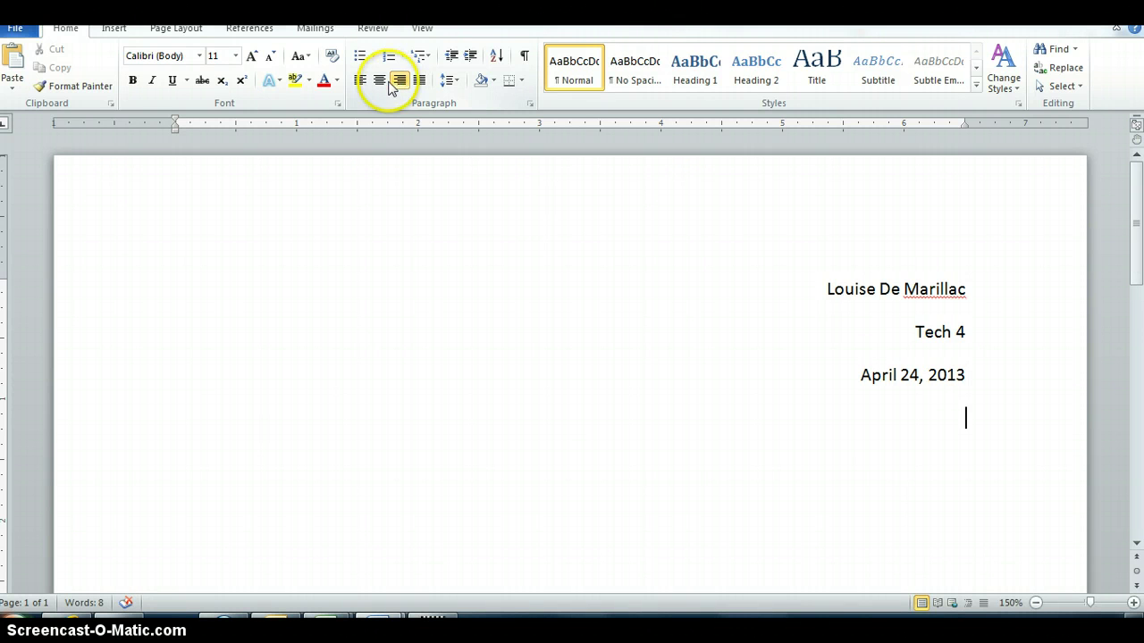
Add the centered title "Creative, interesting Title" below the date and start a new line beneath it.
{"action": "left_click", "coordinate": [380, 80]}
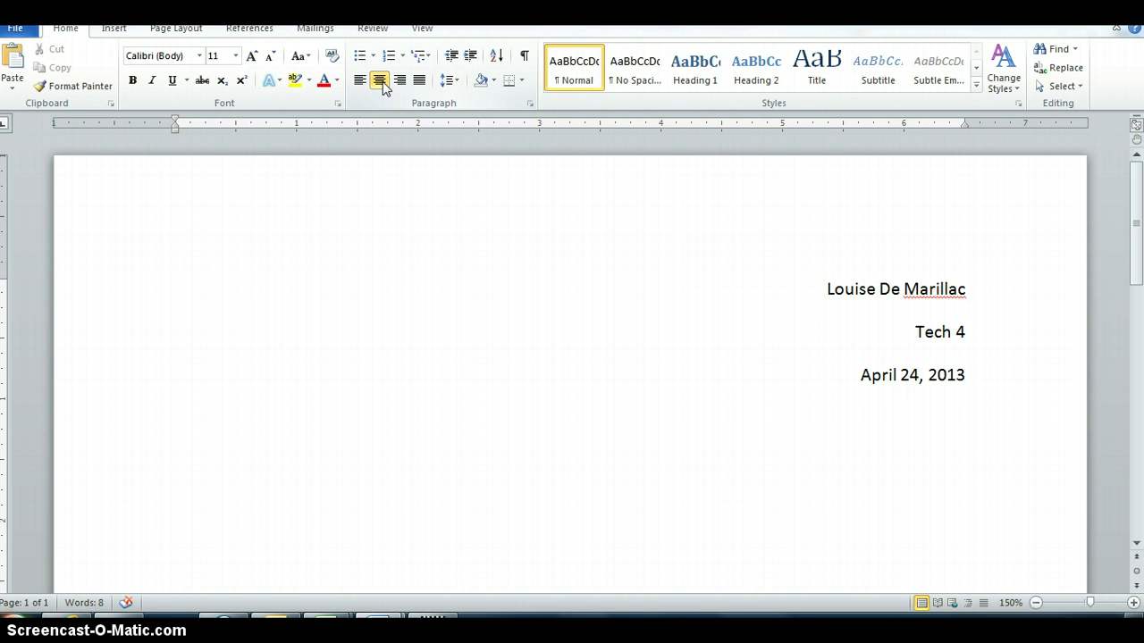
{"action": "type", "text": "Creative, intere"}
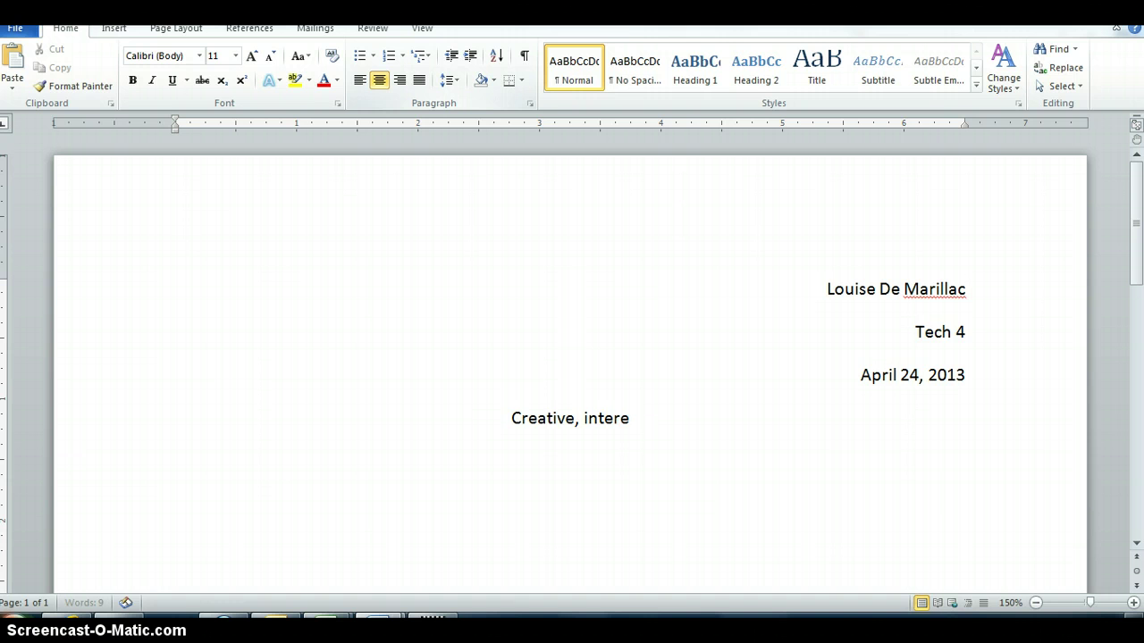
{"action": "type", "text": "sting Title"}
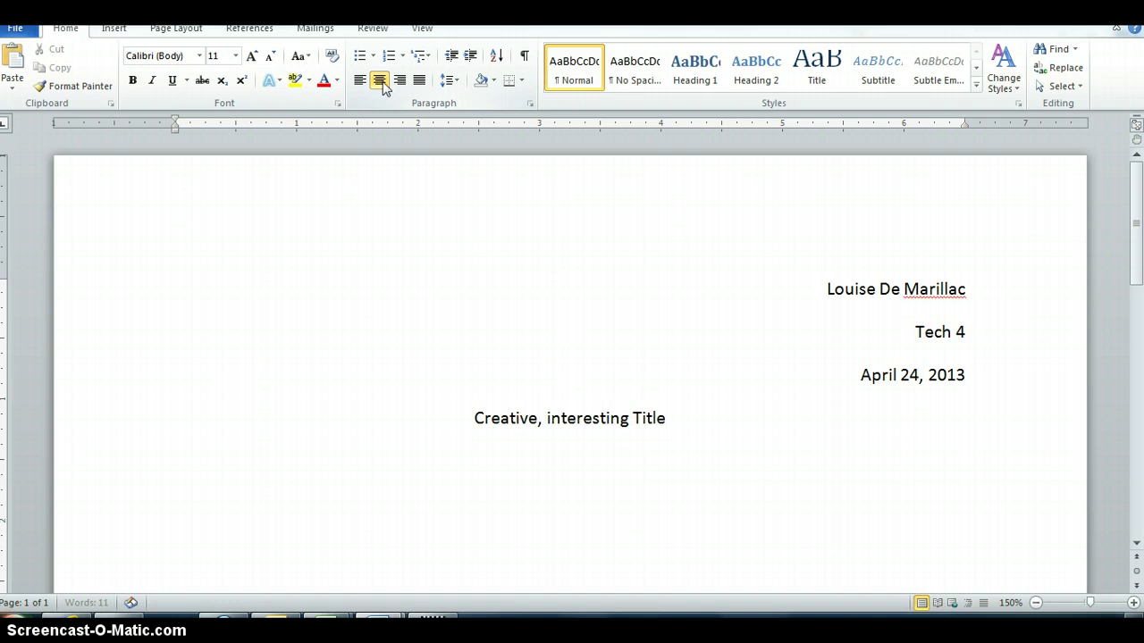
{"action": "key", "text": "Return"}
Switch to the Excel workbook and copy the entire Average WPM bar chart.
{"action": "key", "text": "alt+Tab"}
{"action": "key", "text": "alt+Tab"}
{"action": "key", "text": "alt+Tab"}
{"action": "key", "text": "alt+Tab"}
{"action": "key", "text": "alt+Tab"}
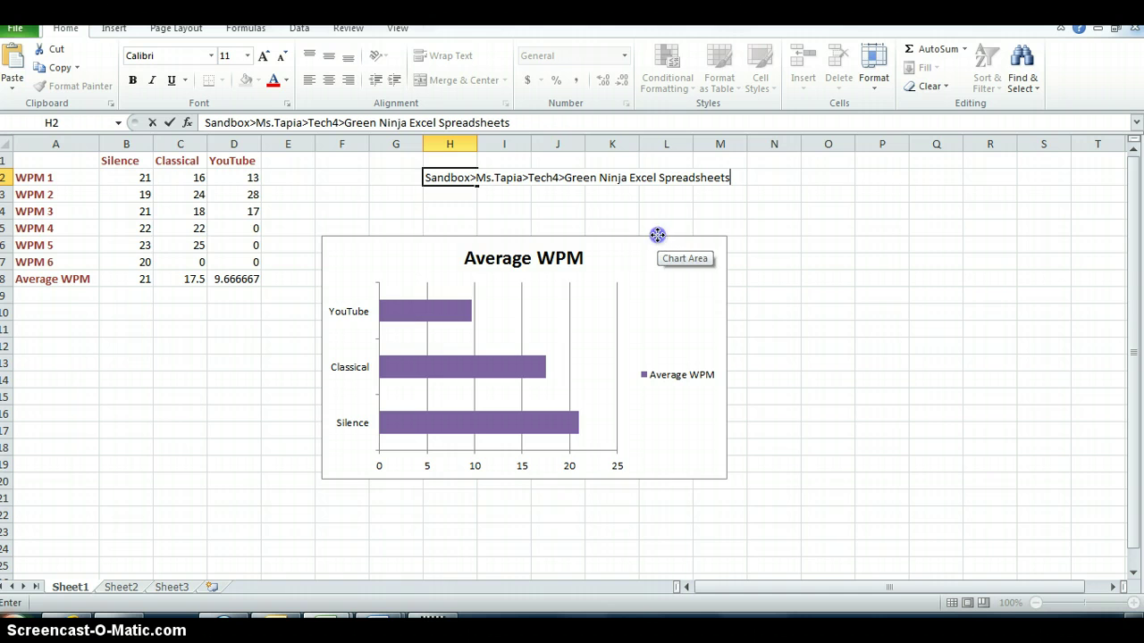
{"action": "left_click", "coordinate": [656, 237]}
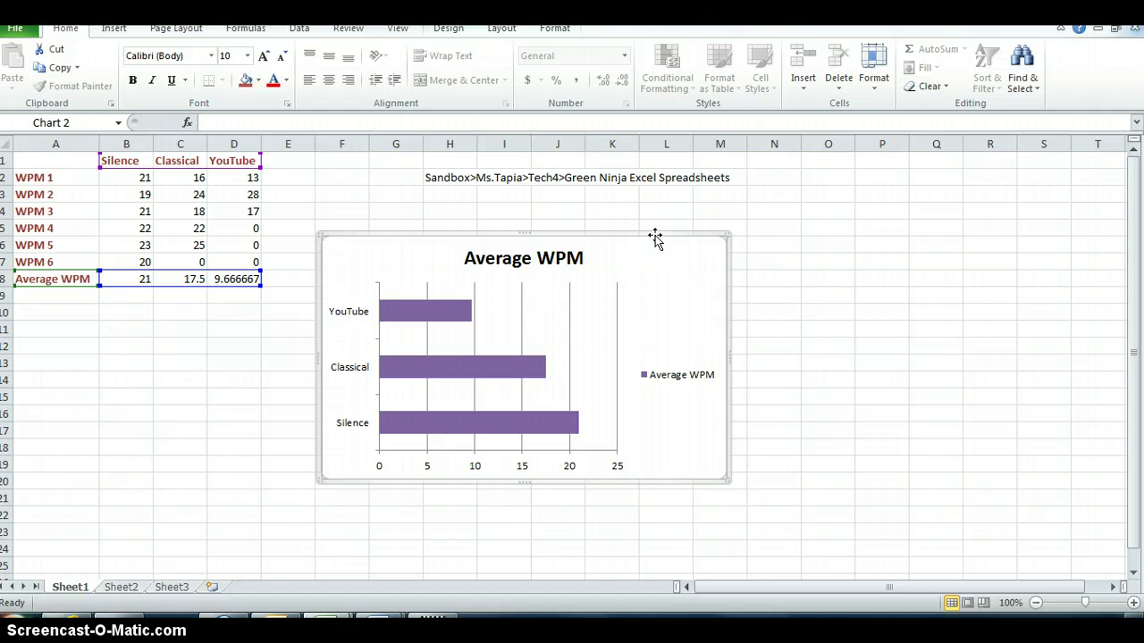
{"action": "right_click", "coordinate": [656, 236]}
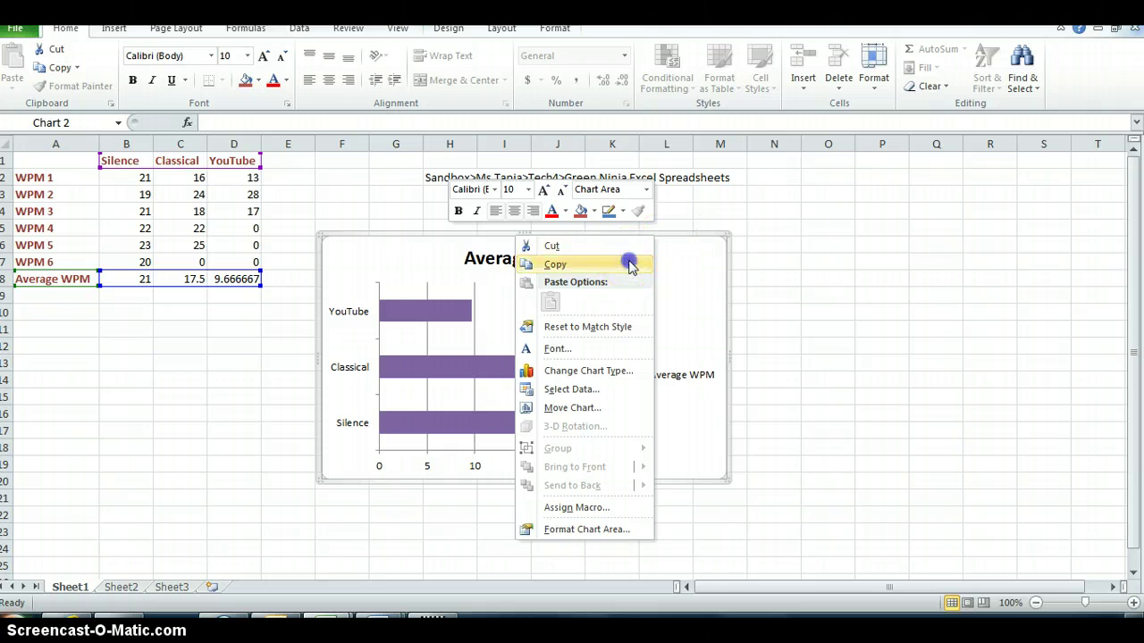
{"action": "left_click", "coordinate": [630, 265]}
{"action": "key", "text": "alt+Tab"}
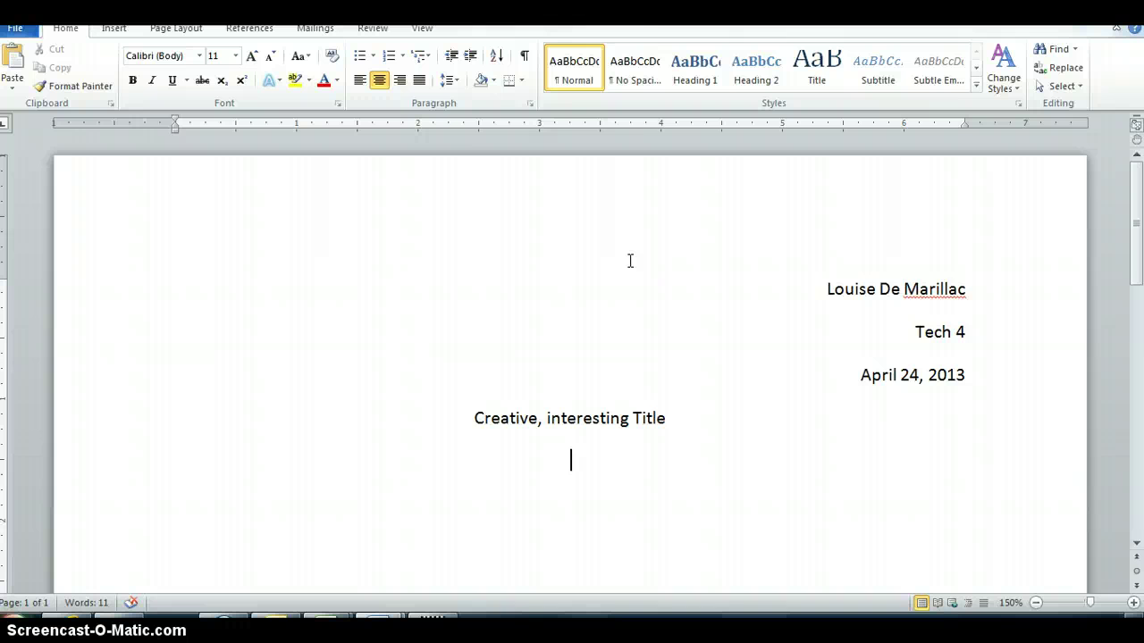
{"action": "key", "text": "ctrl+v"}
{"action": "key", "text": "ctrl+z"}
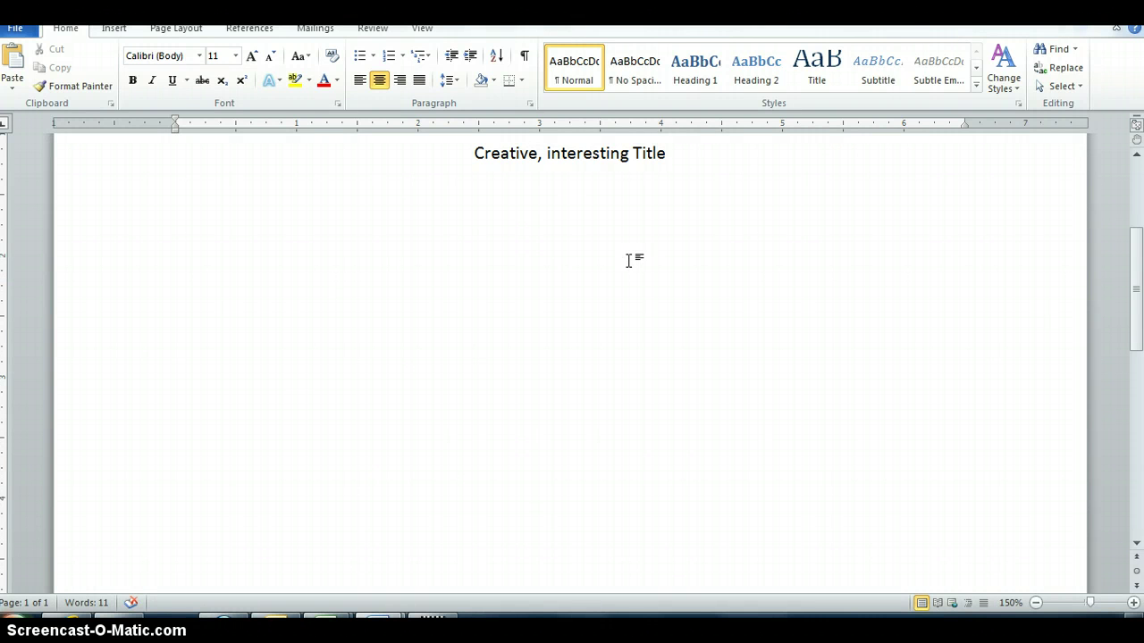
{"action": "key", "text": "alt+Tab"}
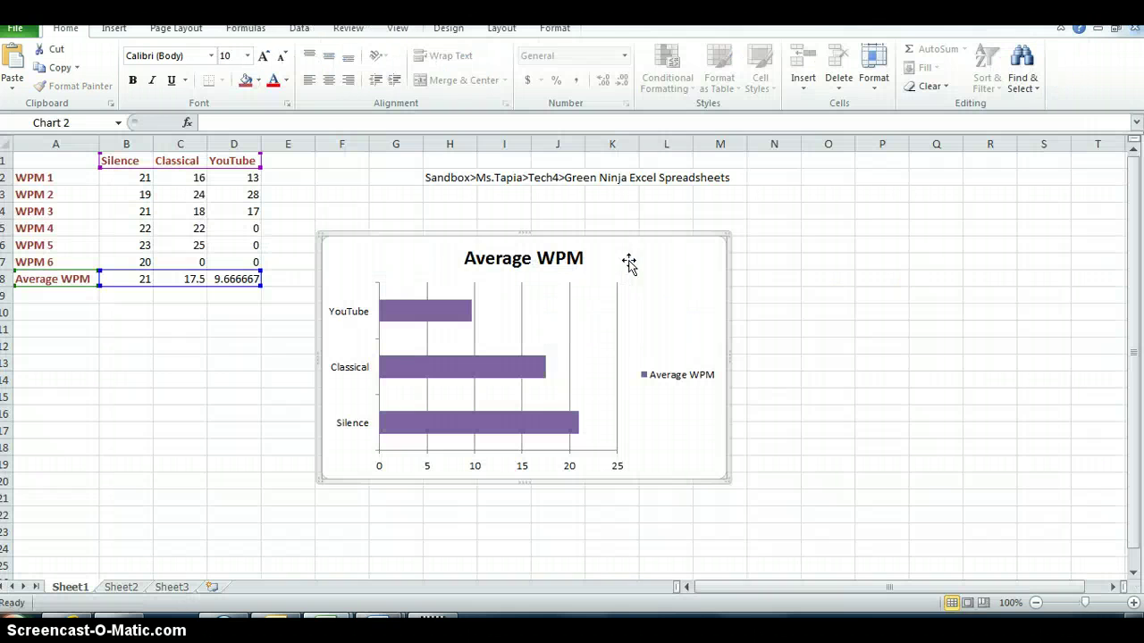
{"action": "left_click", "coordinate": [607, 235]}
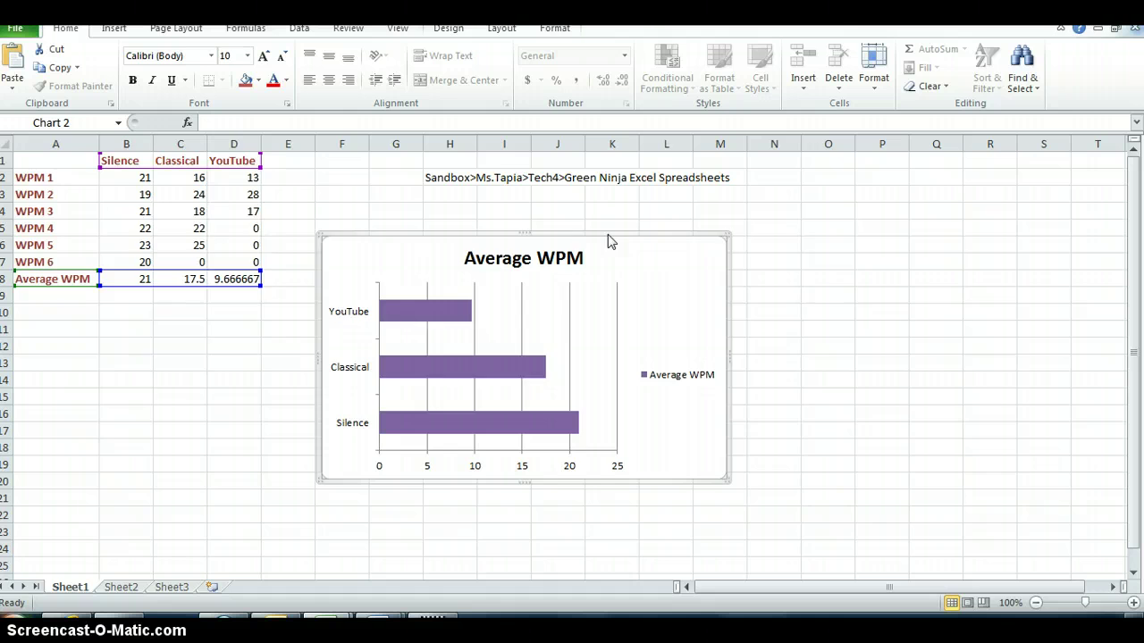
Switch to the Word document and paste the Average WPM chart below the title.
{"action": "key", "text": "alt+Tab"}
{"action": "key", "text": "ctrl+v"}
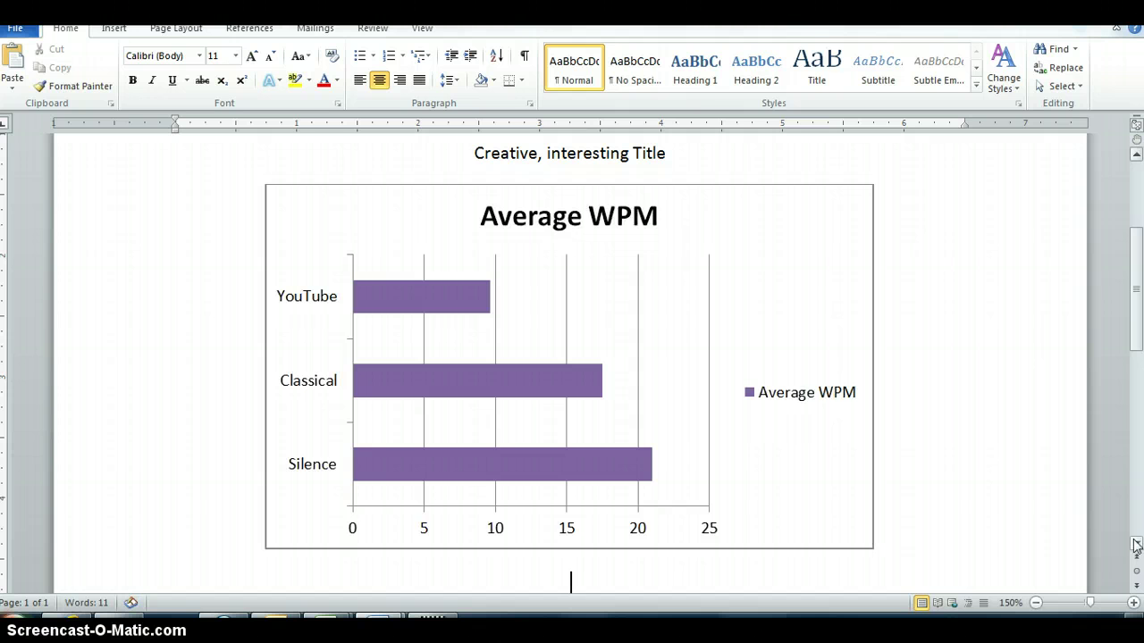
Start a left-aligned paragraph below the chart with an indented first line and the placeholder text "Ma;lskdmvadmgalksmdgf".
{"action": "left_click_drag", "start_coordinate": [1138, 317], "coordinate": [1137, 360]}
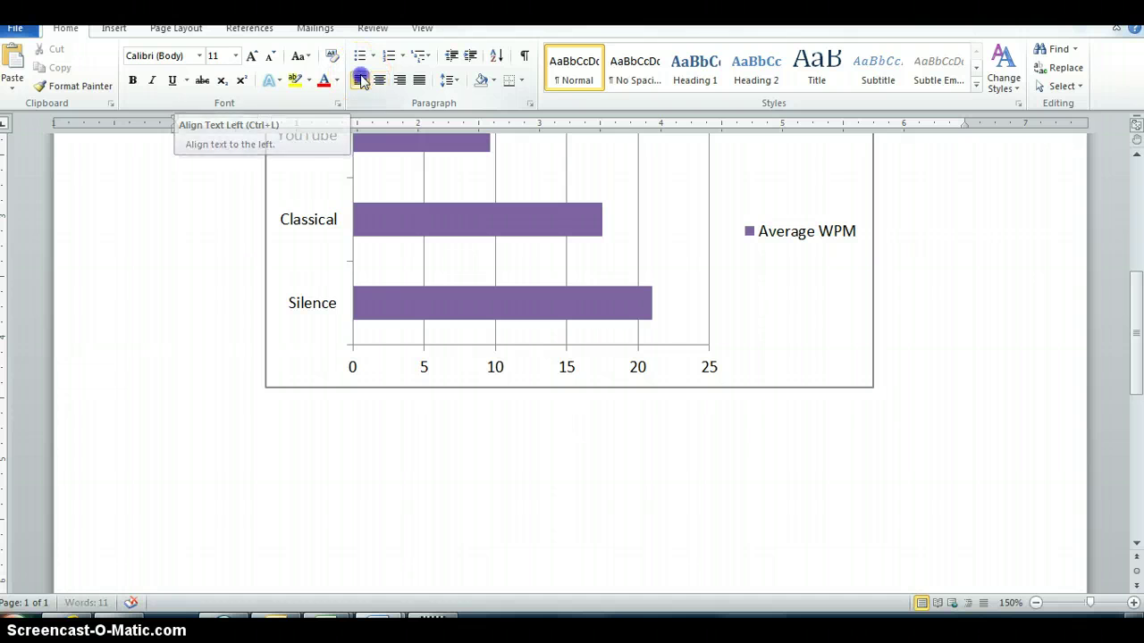
{"action": "left_click", "coordinate": [362, 81]}
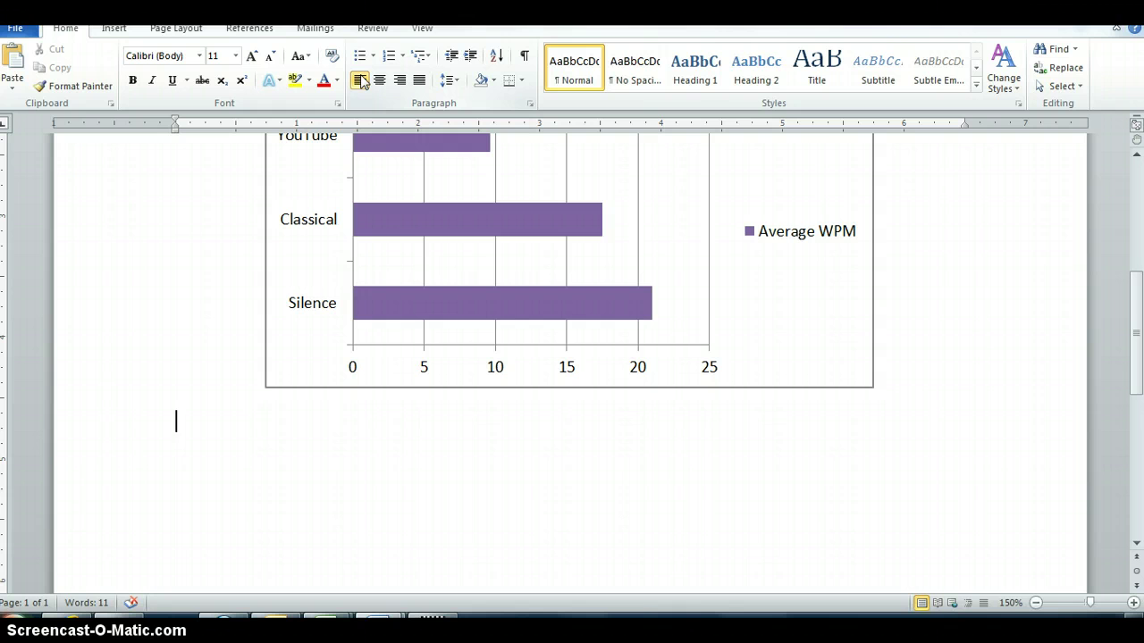
{"action": "key", "text": "Tab"}
{"action": "type", "text": "Ma;lskdmvadmgalksmdgf"}
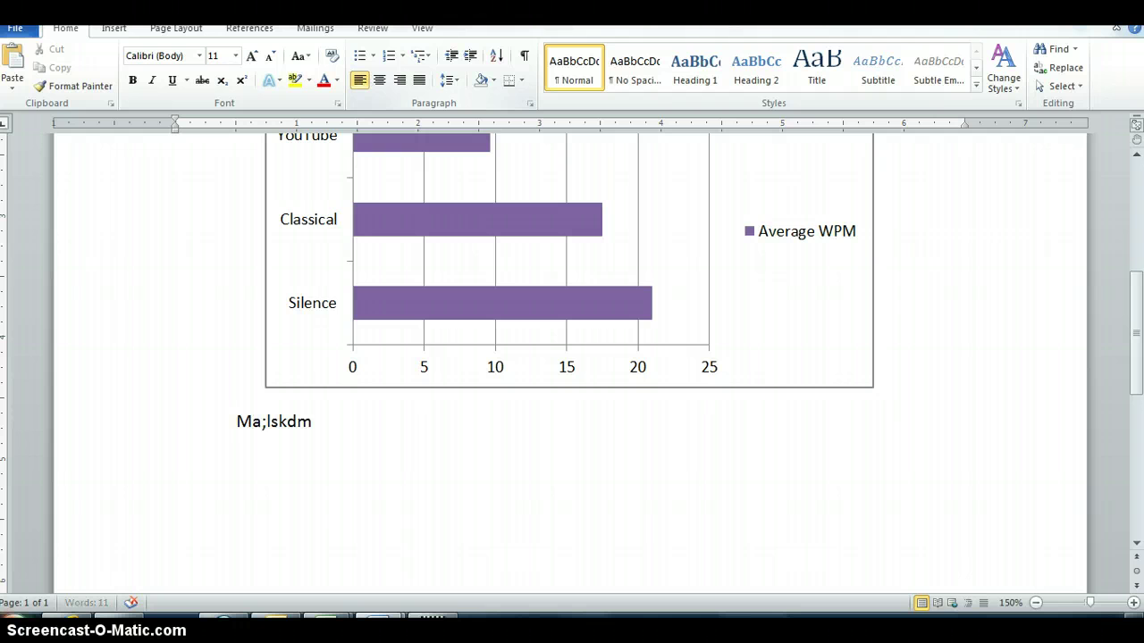
{"action": "left_click", "coordinate": [362, 82]}
Start saving the document under a chosen location and browse to the Sandbox (U:) network drive.
{"action": "left_click", "coordinate": [64, 50]}
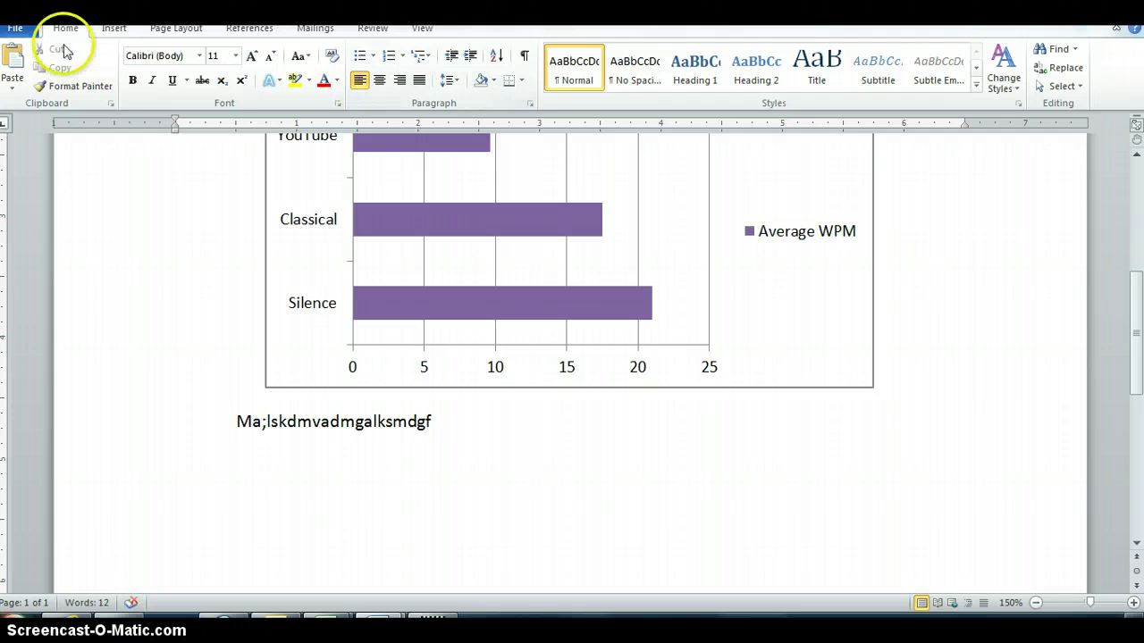
{"action": "left_click", "coordinate": [18, 28]}
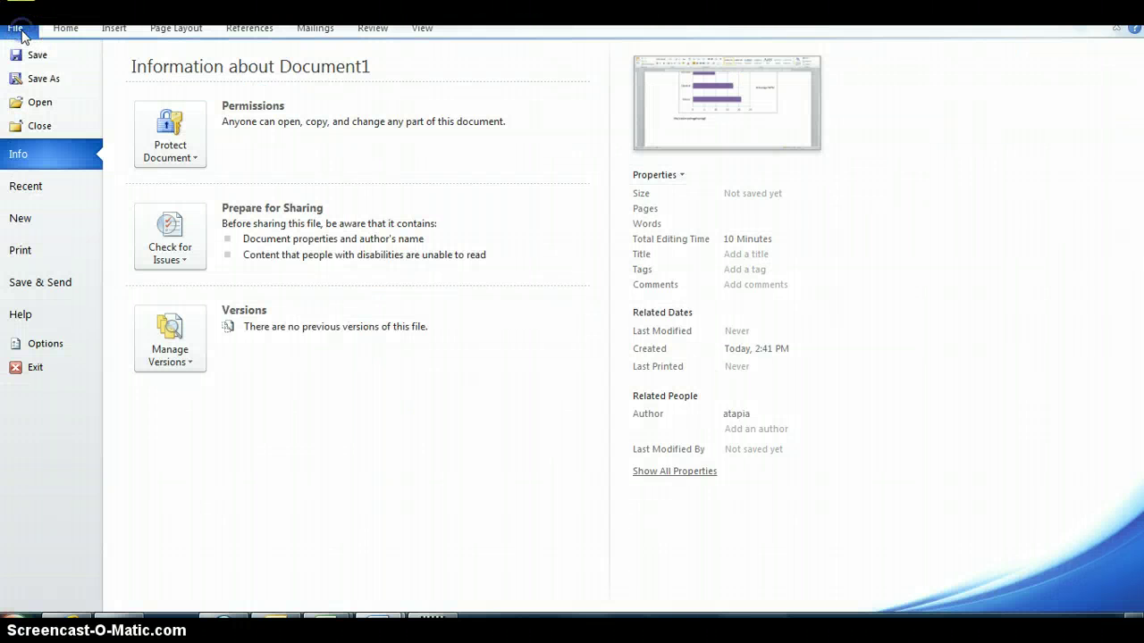
{"action": "left_click", "coordinate": [41, 78]}
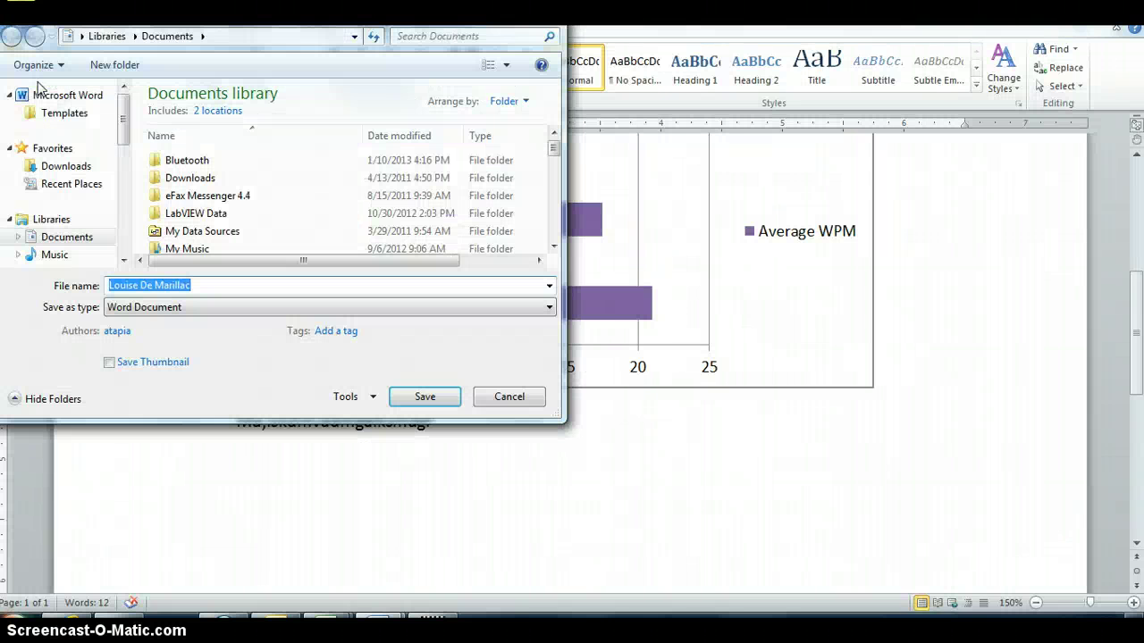
{"action": "left_click_drag", "start_coordinate": [122, 118], "coordinate": [123, 195]}
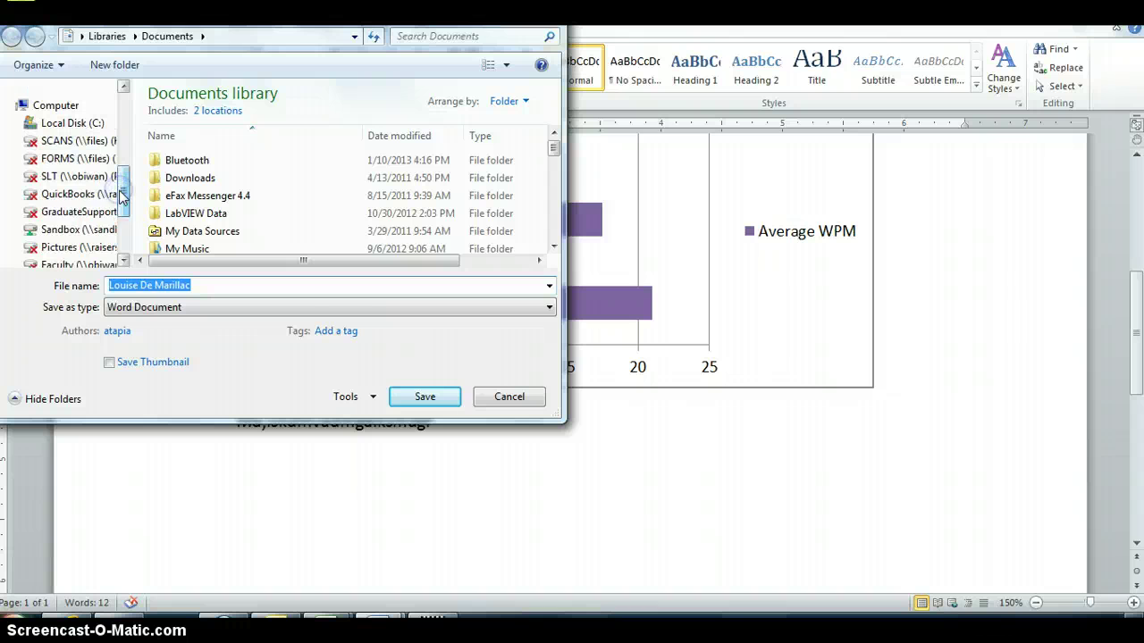
{"action": "left_click", "coordinate": [79, 230]}
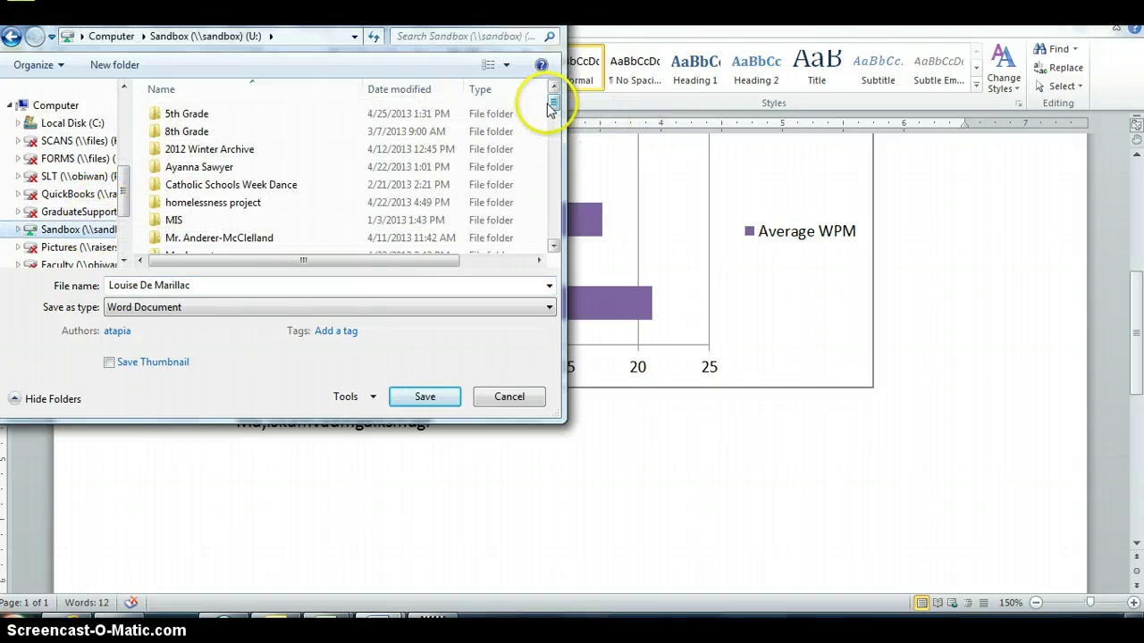
Within the Sandbox drive, open the teacher's folder, its Tech 4 subfolder and the Green Ninja Reflections folder as save location.
{"action": "left_click_drag", "start_coordinate": [553, 103], "coordinate": [556, 154]}
{"action": "double_click", "coordinate": [358, 136]}
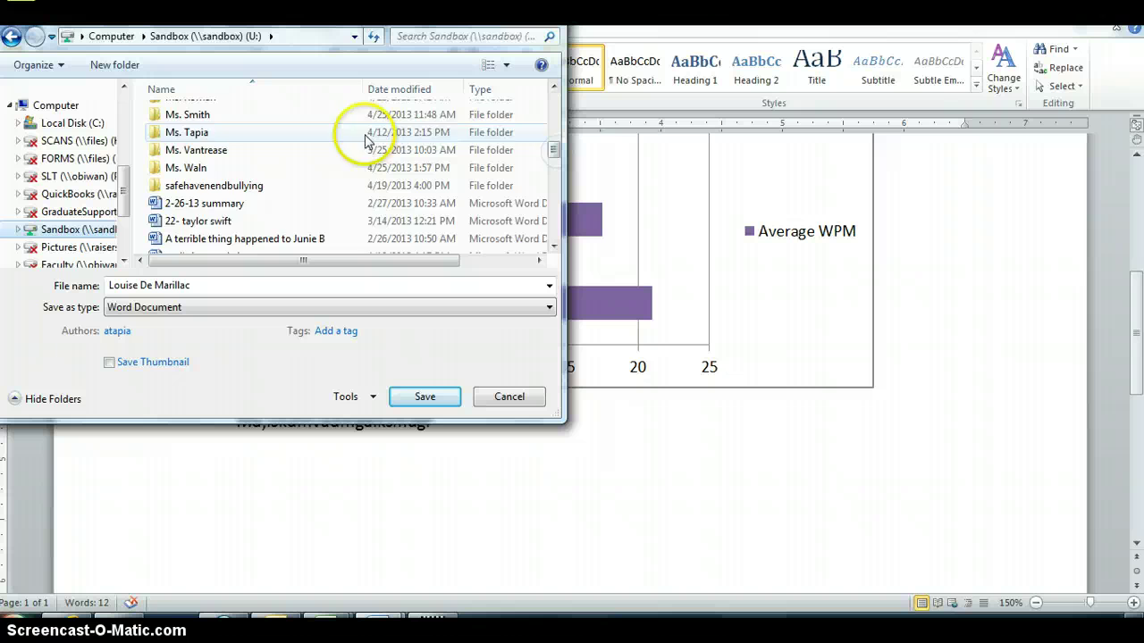
{"action": "left_click", "coordinate": [294, 130]}
{"action": "double_click", "coordinate": [289, 113]}
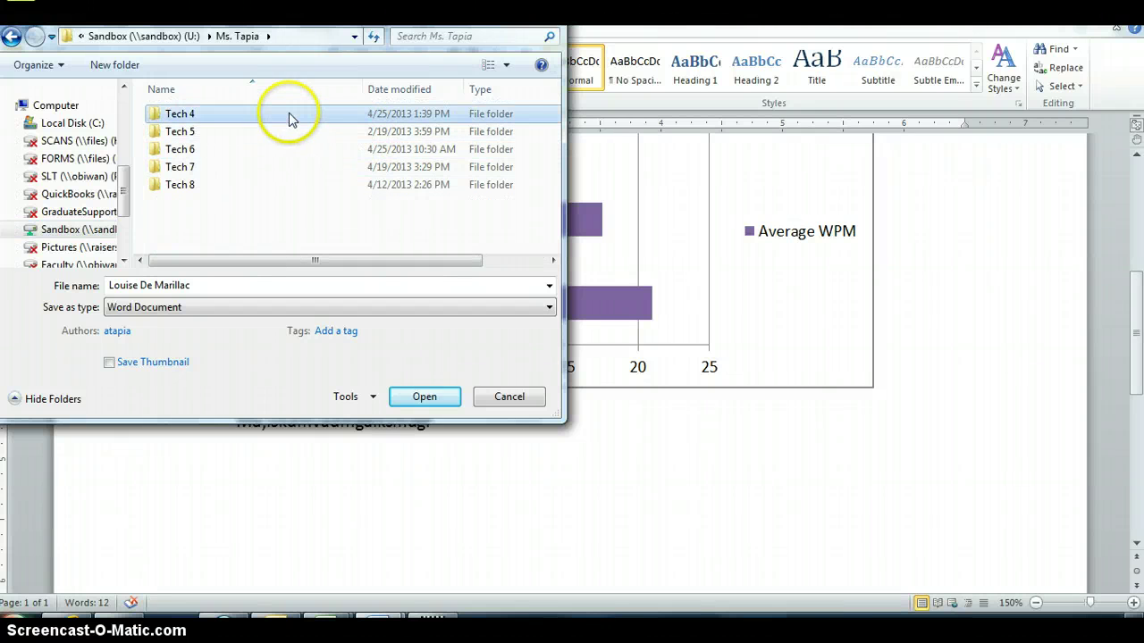
{"action": "left_click", "coordinate": [282, 147]}
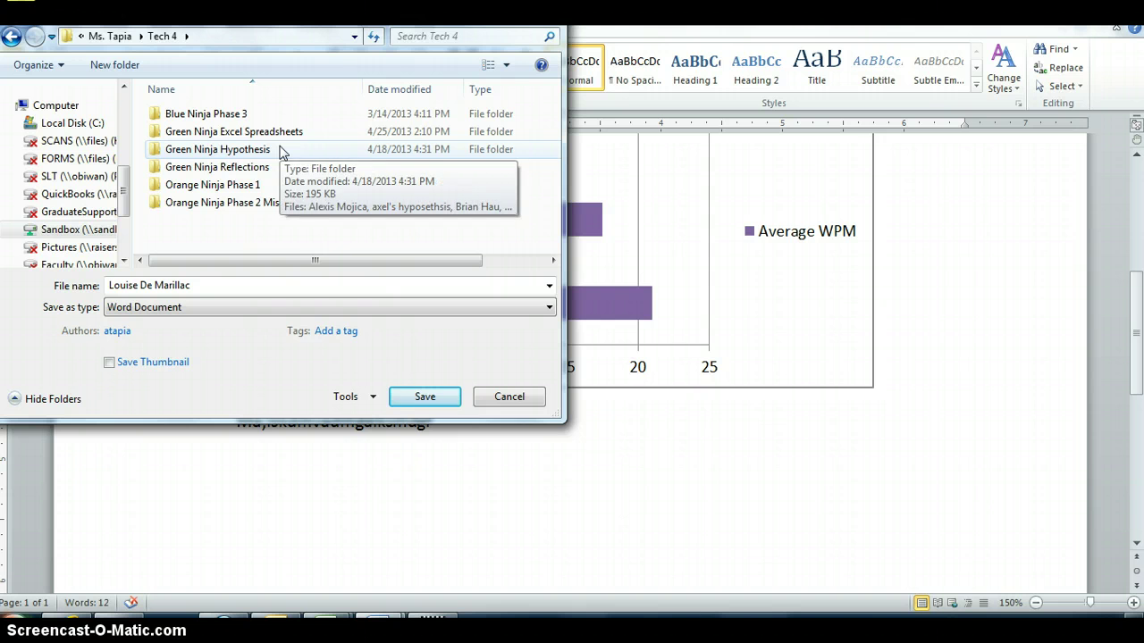
{"action": "left_click", "coordinate": [277, 169]}
{"action": "double_click", "coordinate": [277, 168]}
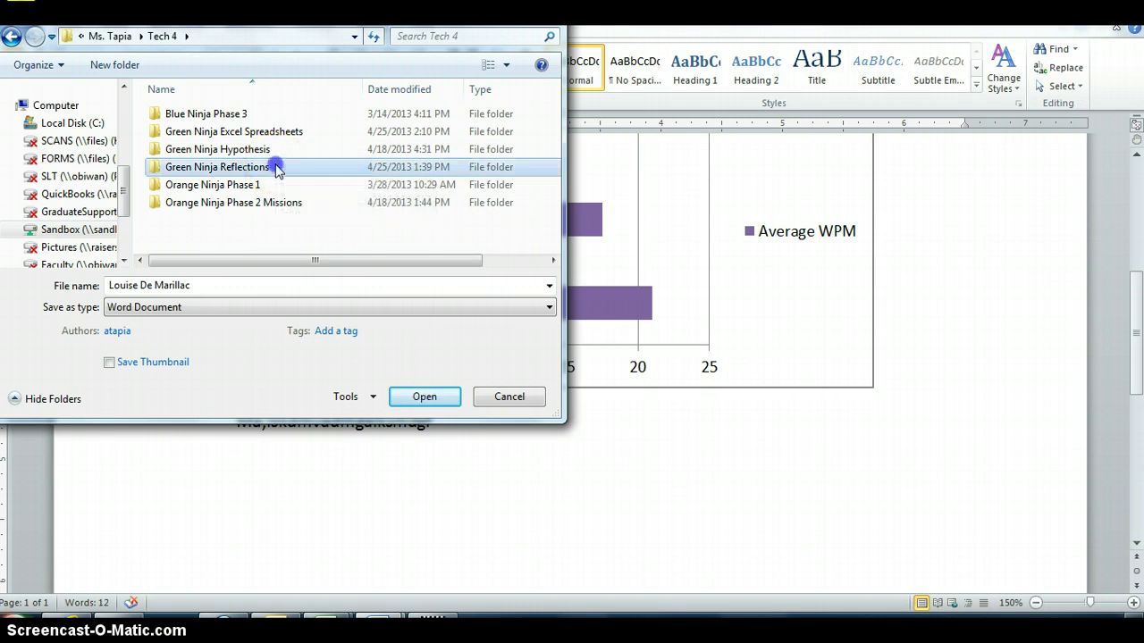